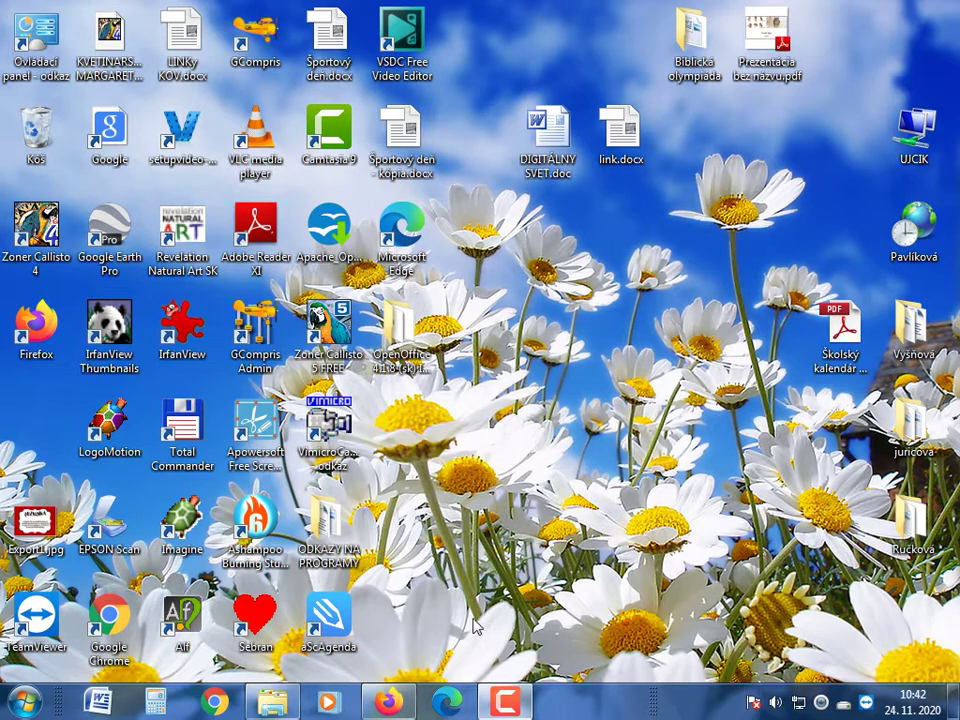
Switch to Firefox and search Google for "Open office stiahnuť".
click(385, 703)
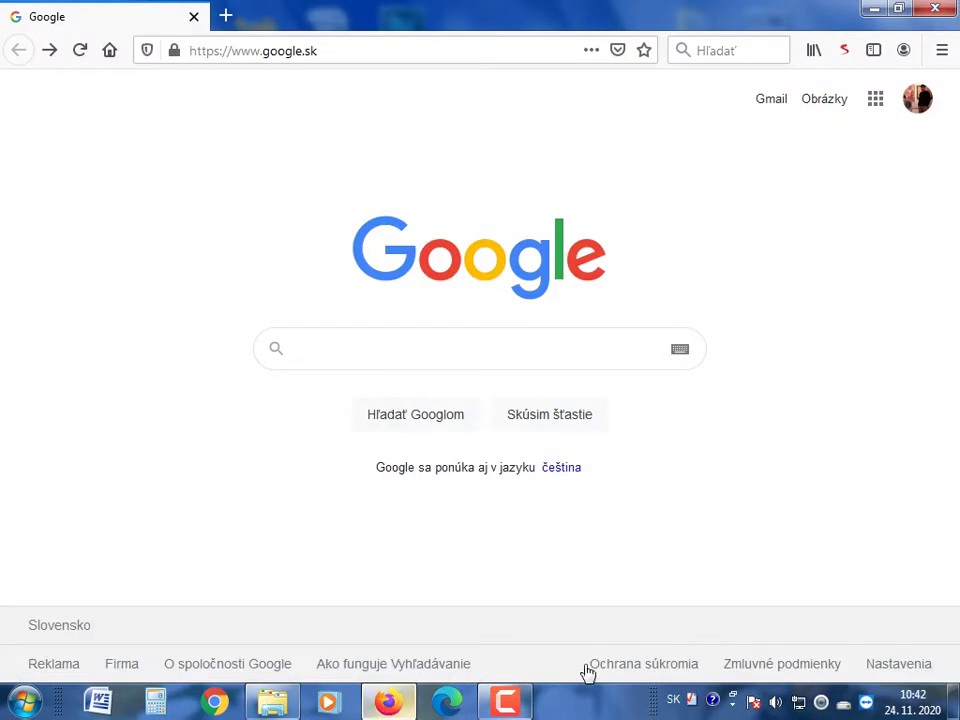
click(452, 352)
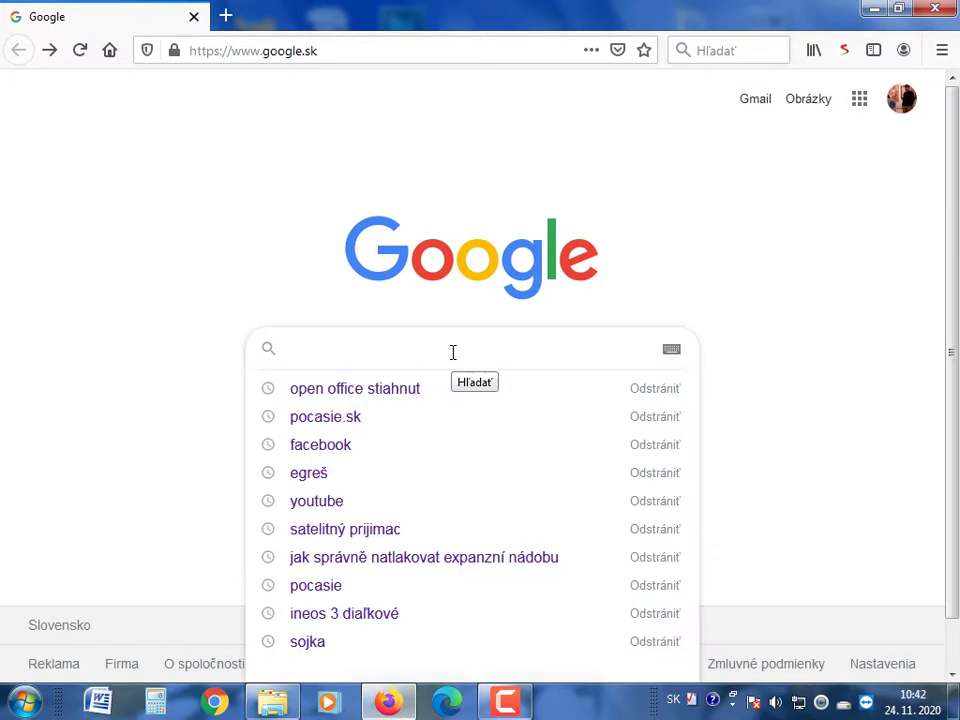
text(Open)
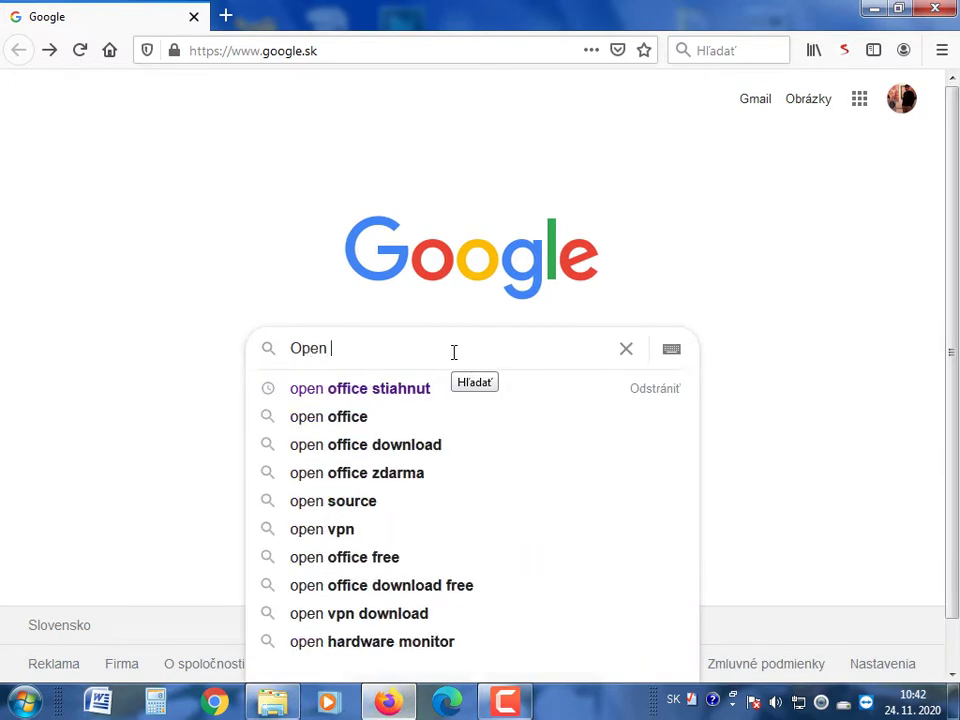
text( office s)
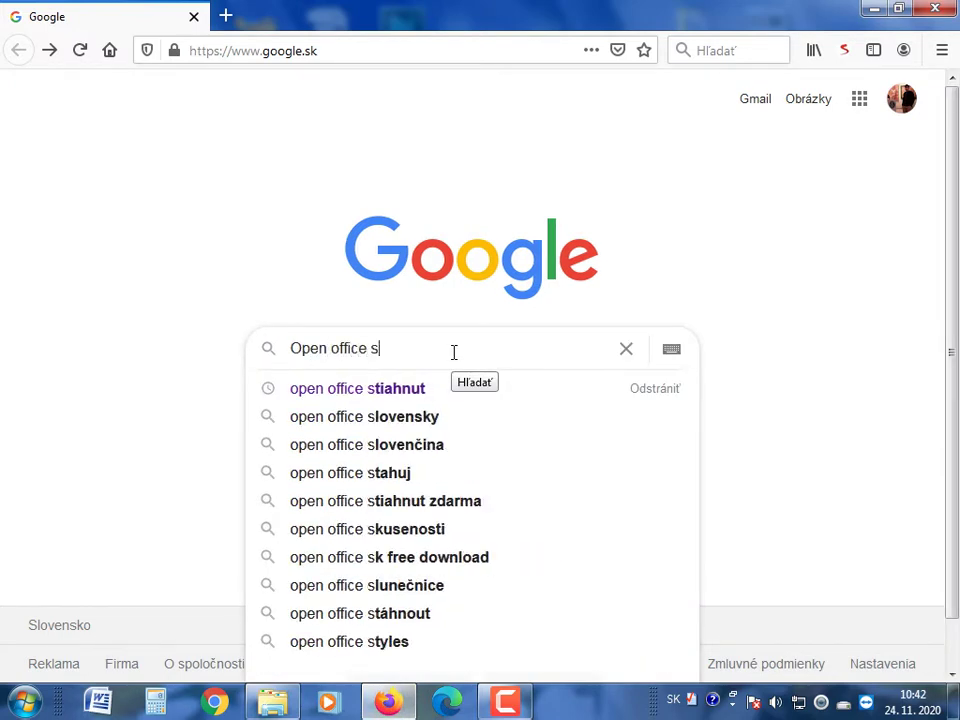
text(tiahnu)
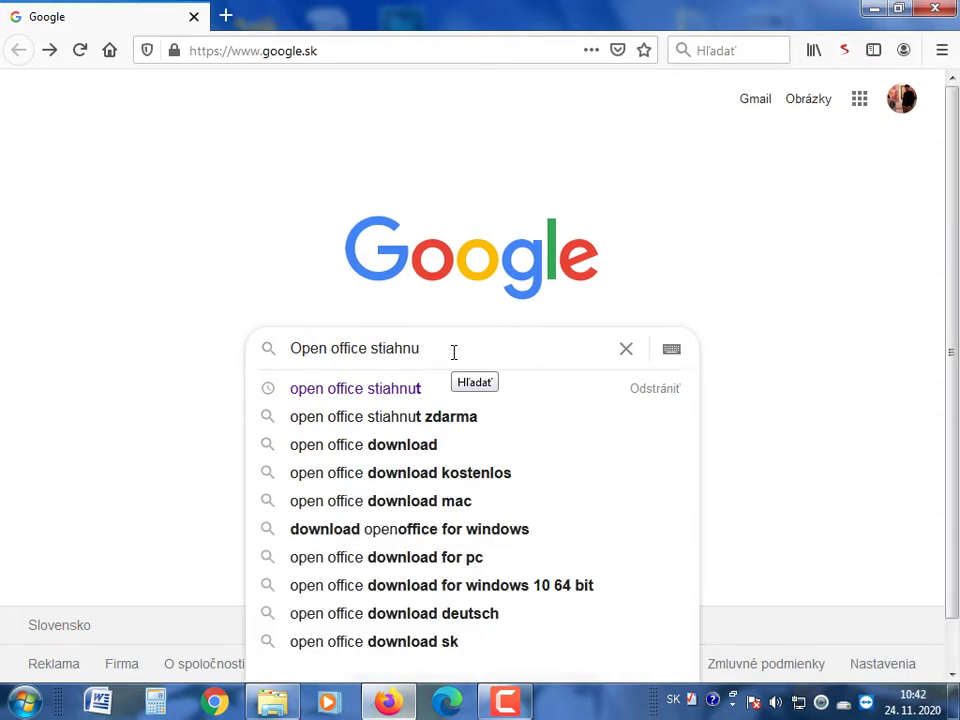
text(ť)
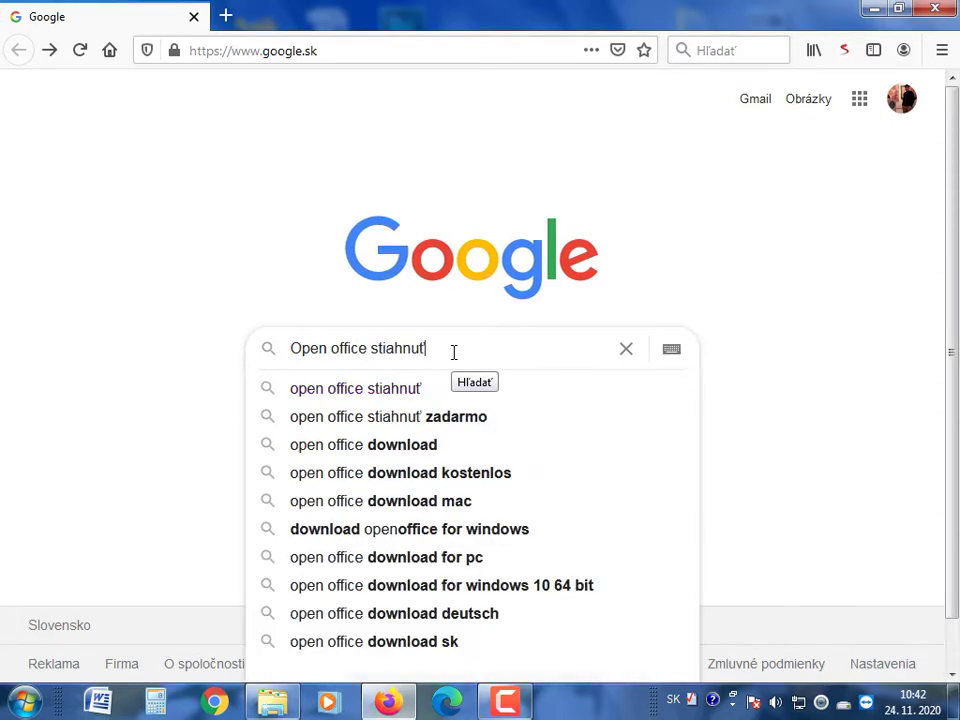
key(Return)
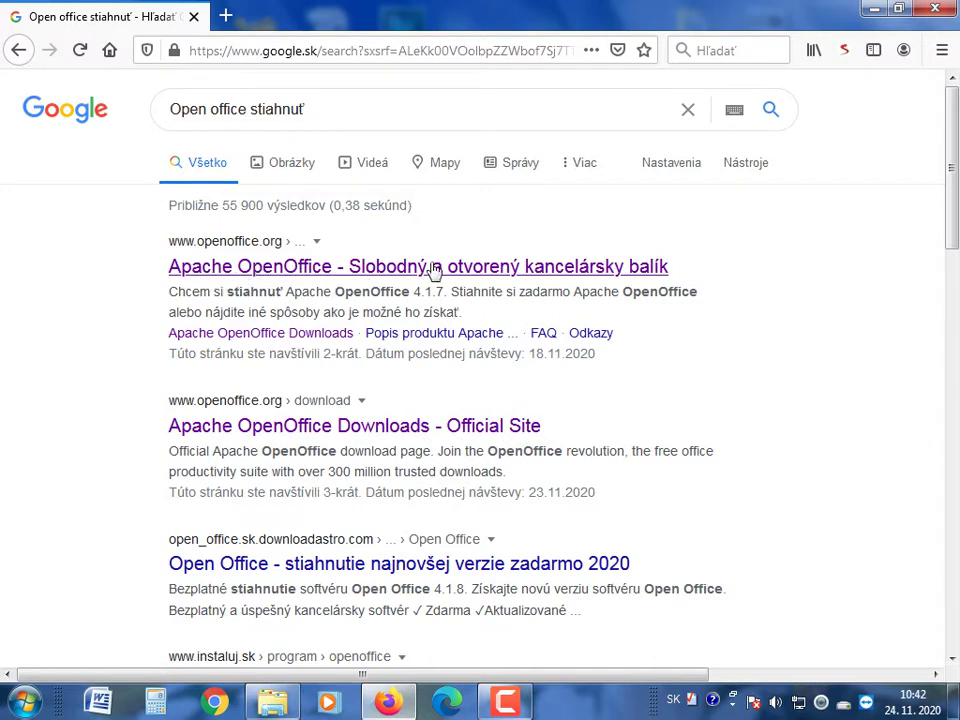
Go to the Slovak OpenOffice site's download page and request the full Slovak 4.1.8 installation for Windows (EXE).
click(318, 268)
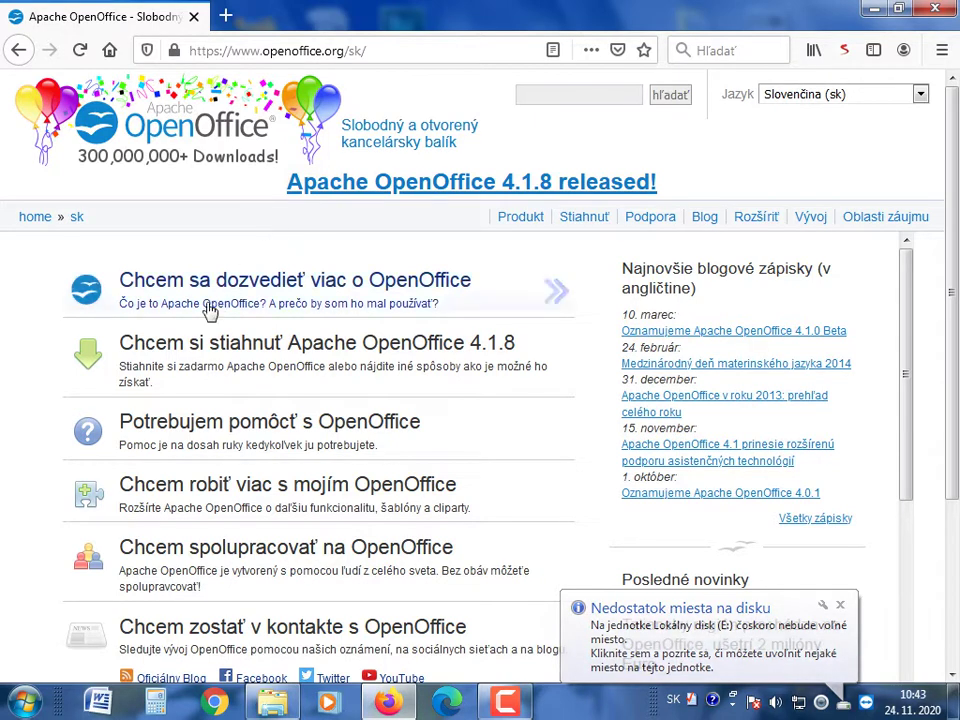
click(410, 355)
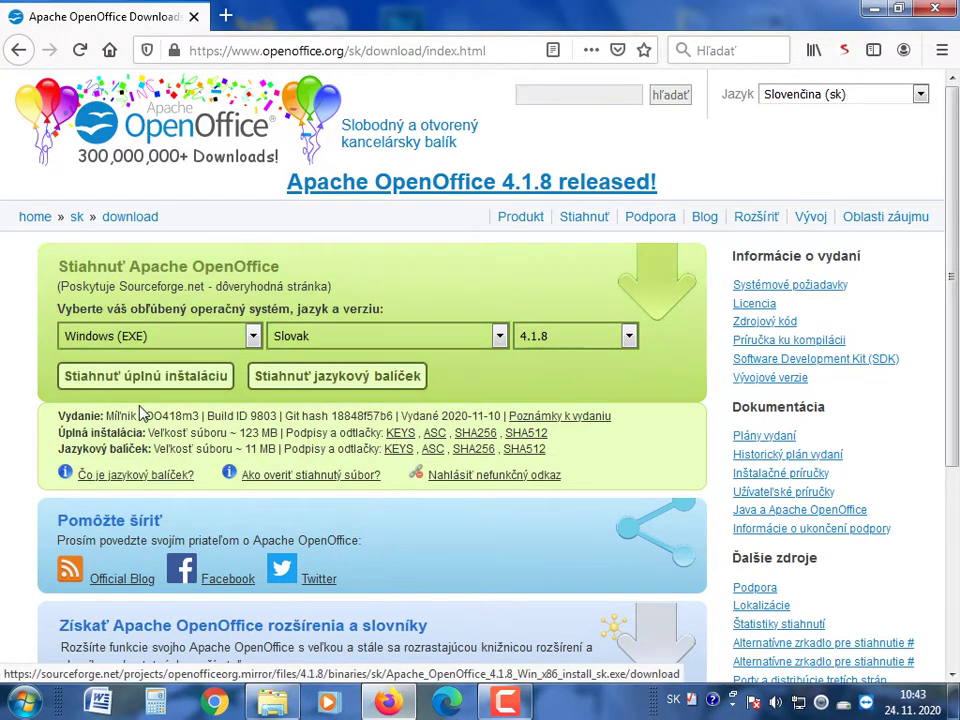
click(156, 380)
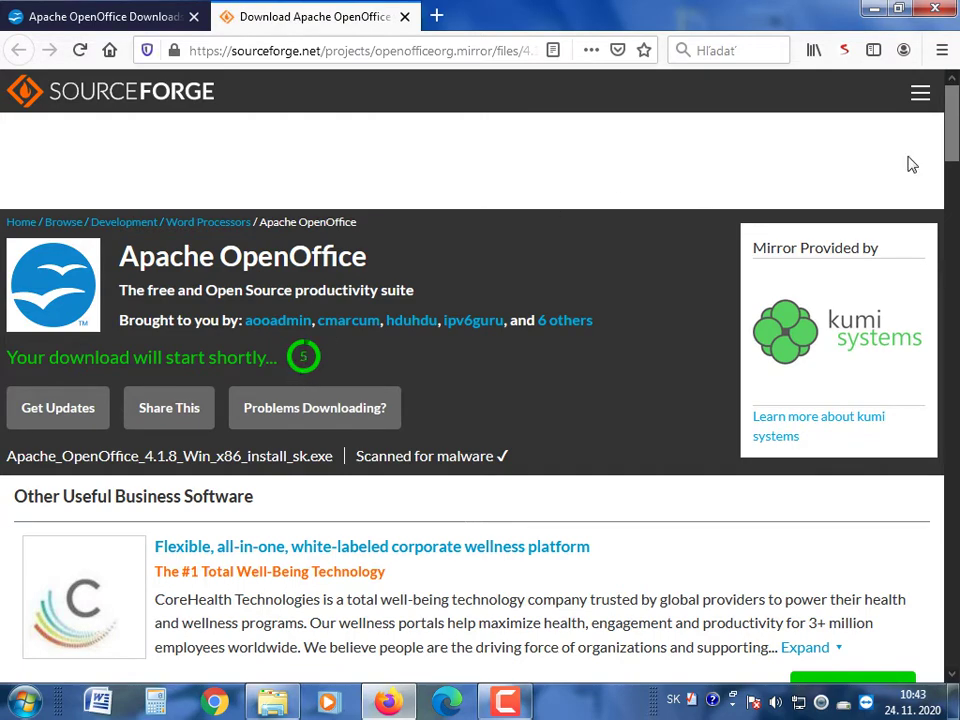
Save Apache_OpenOffice_4.1.8_Win_x86_install_sk.exe to the Prevzaté súbory folder.
drag(950, 154, 861, 129)
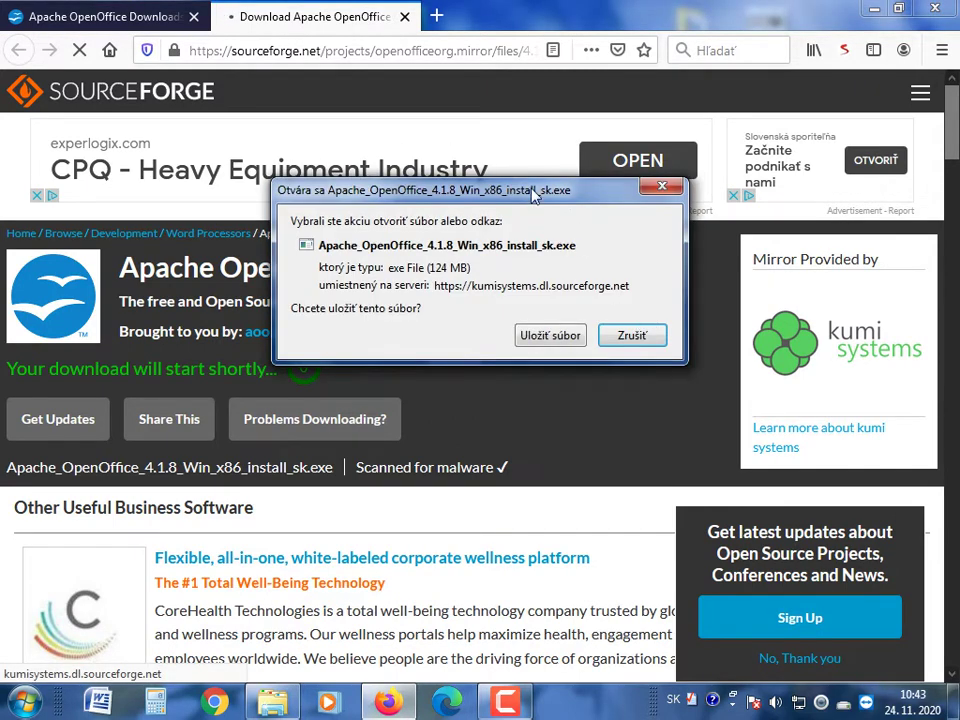
drag(533, 196, 531, 96)
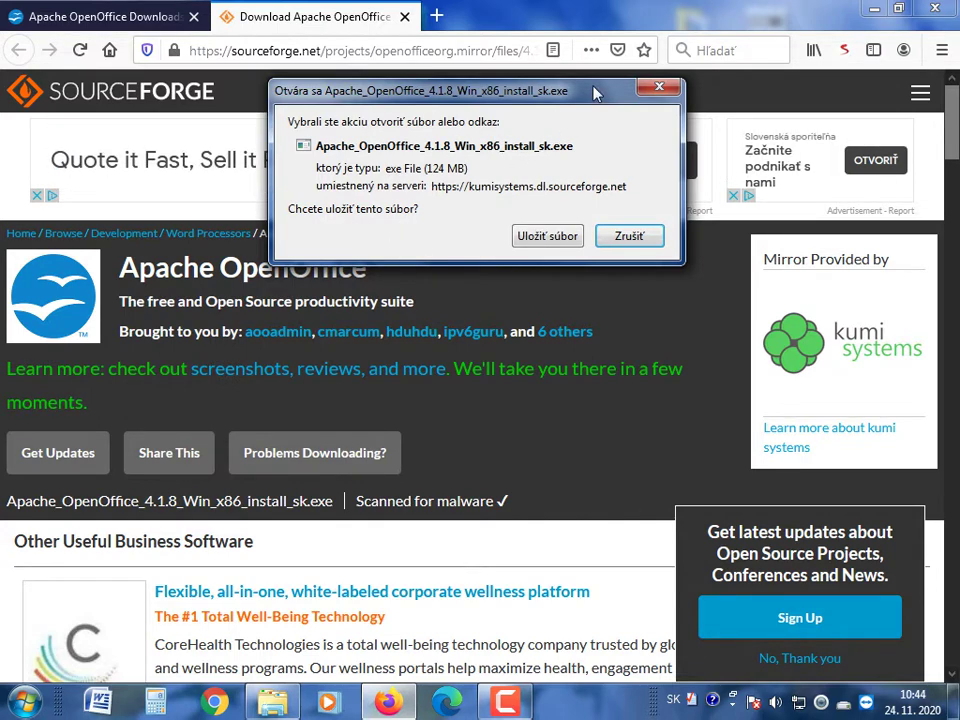
drag(595, 92, 579, 242)
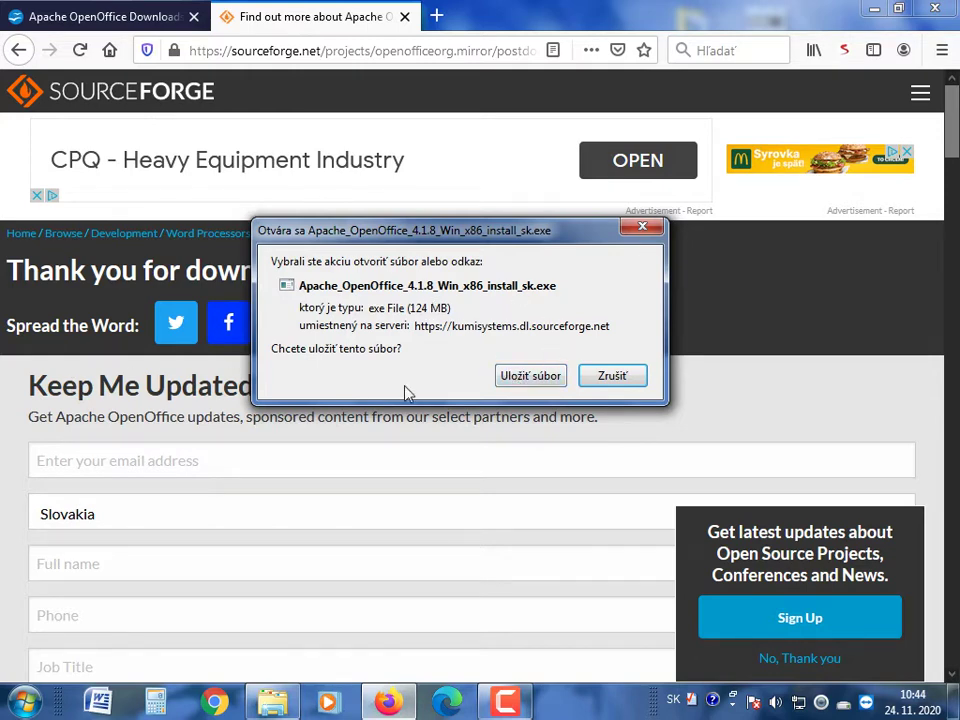
click(531, 377)
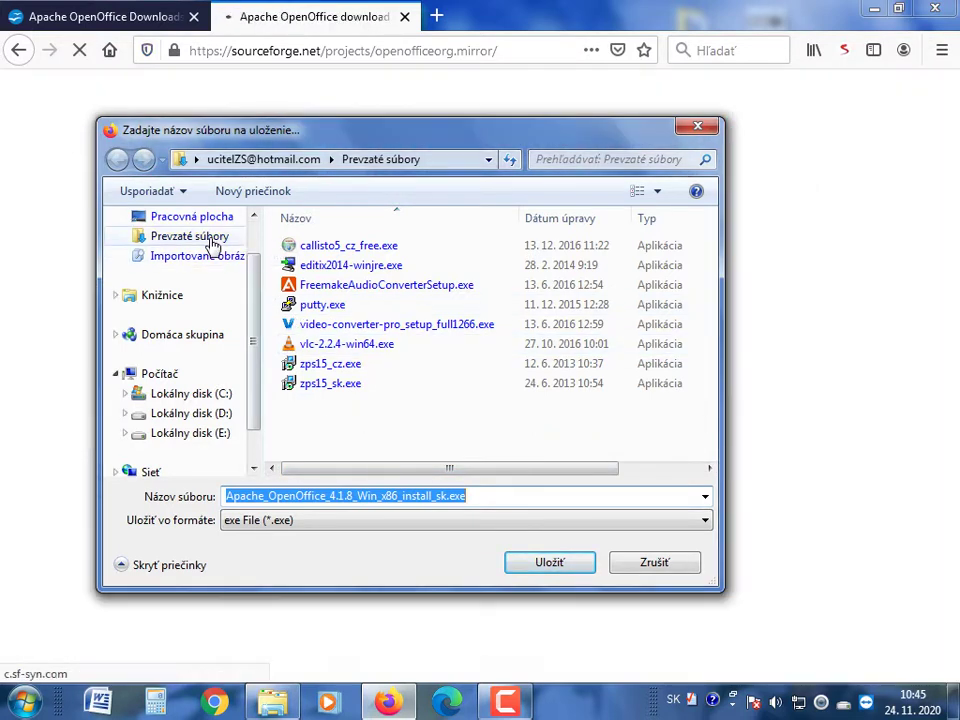
click(213, 243)
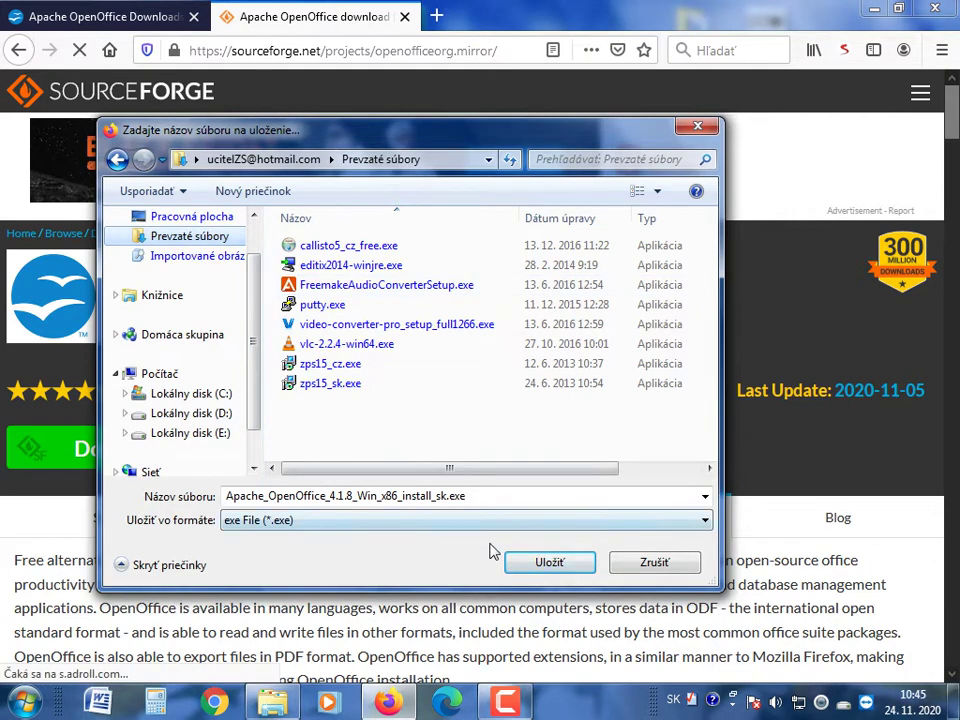
click(552, 563)
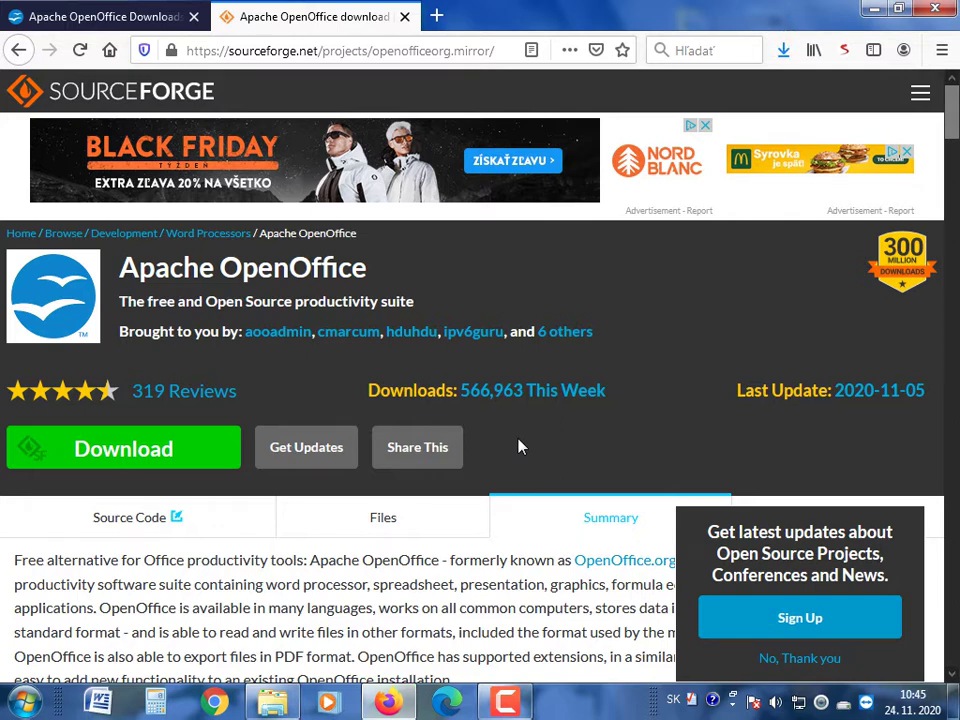
Switch to Windows Explorer and launch the downloaded Apache OpenOffice 4.1.8 installer from the Prevzaté súbory folder.
click(874, 12)
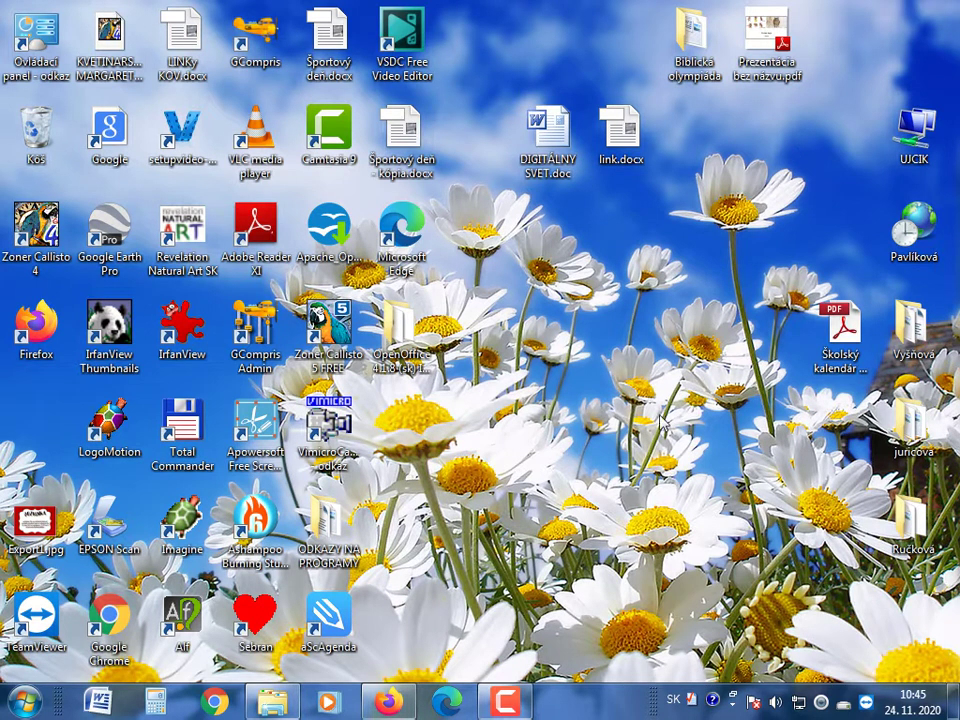
click(264, 706)
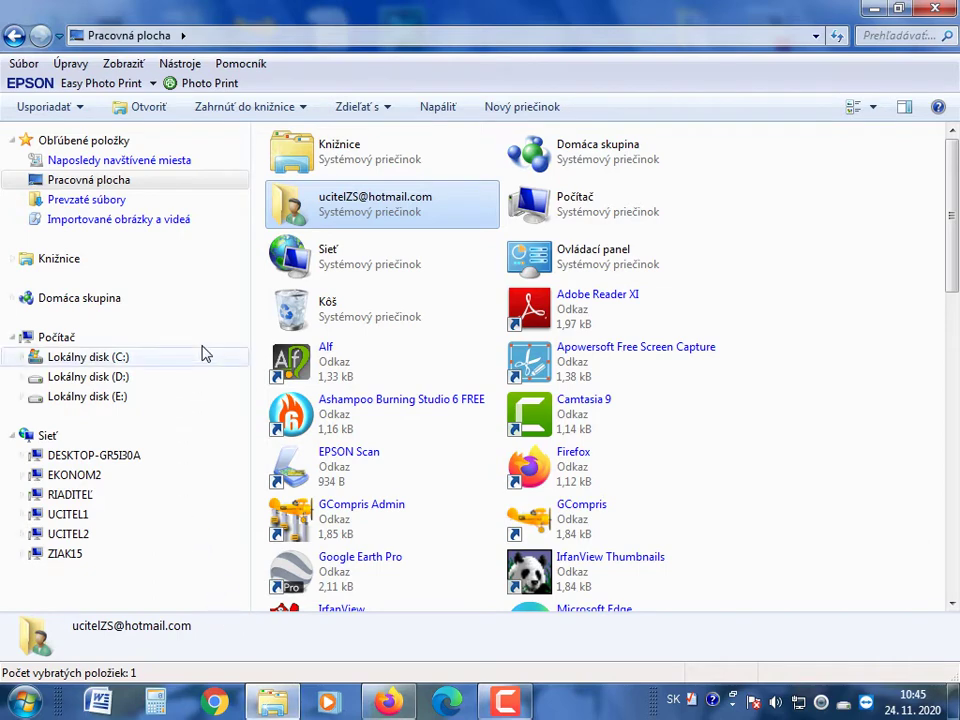
click(86, 202)
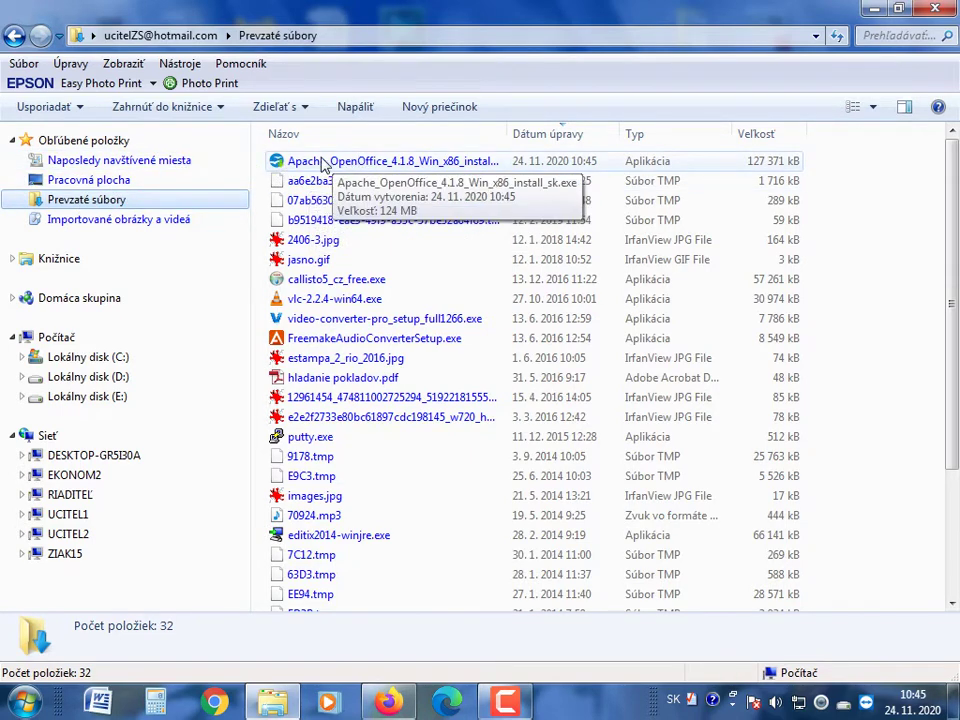
double_click(427, 164)
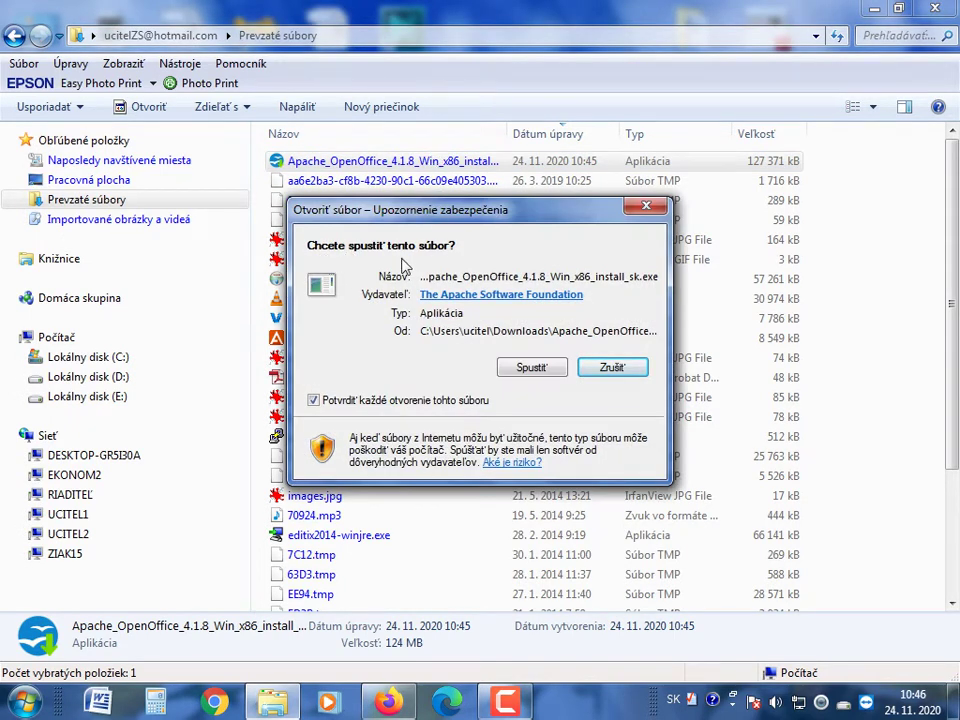
Allow the installer to run and unpack its files into the suggested "OpenOffice 4.1.8 (sk) Installation Files" folder on the desktop.
click(531, 368)
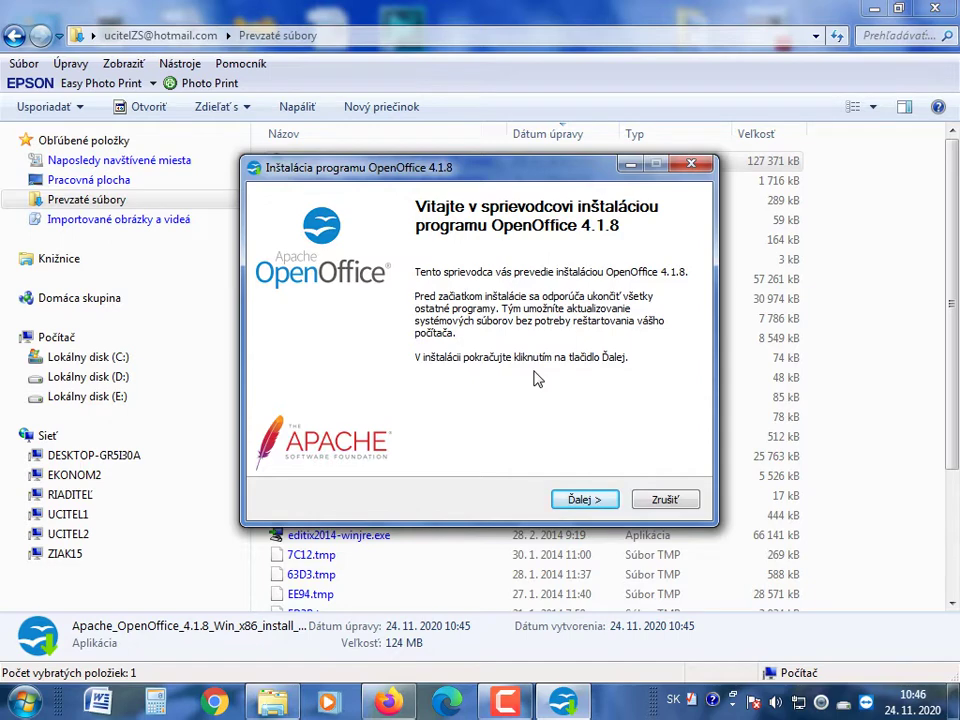
click(589, 500)
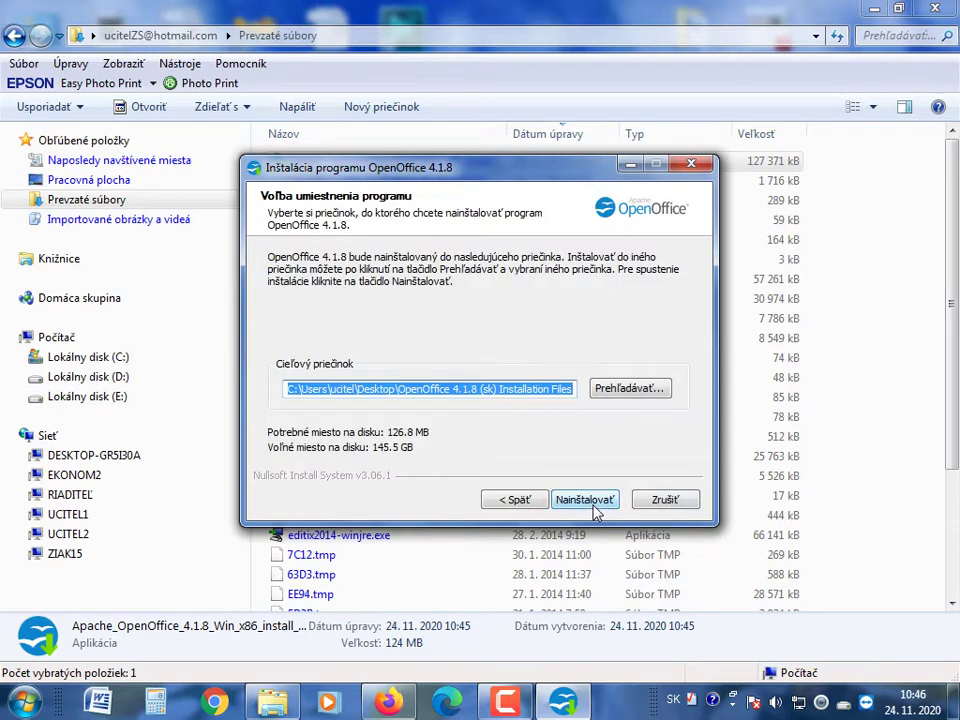
click(590, 500)
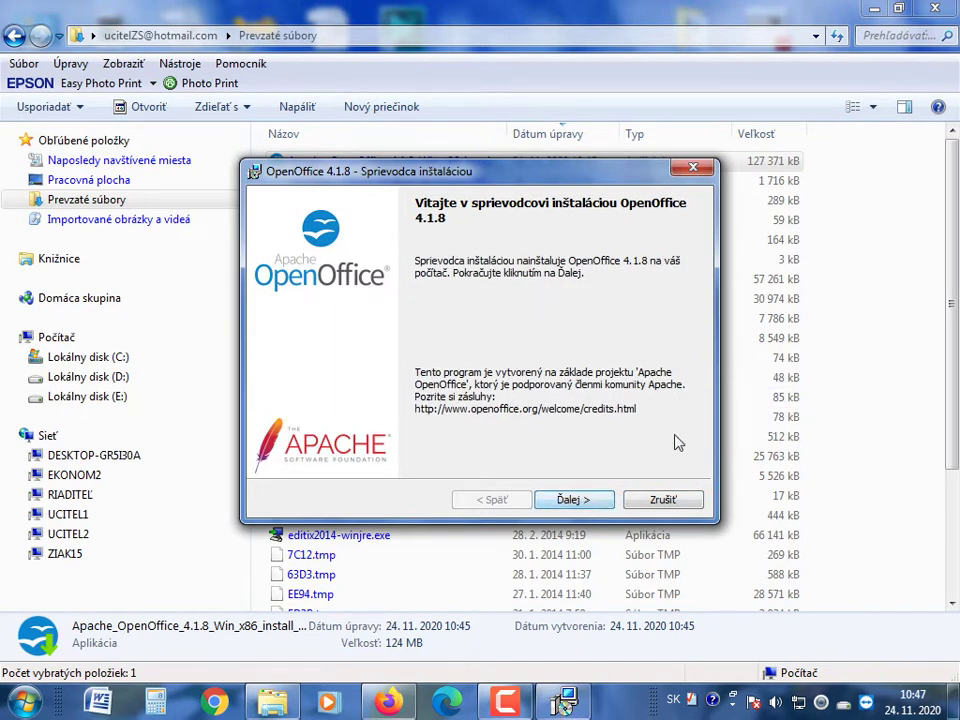
Install OpenOffice 4.1.8 for all users with the Typické setup and a desktop shortcut, finish the wizard and return to the desktop.
click(573, 500)
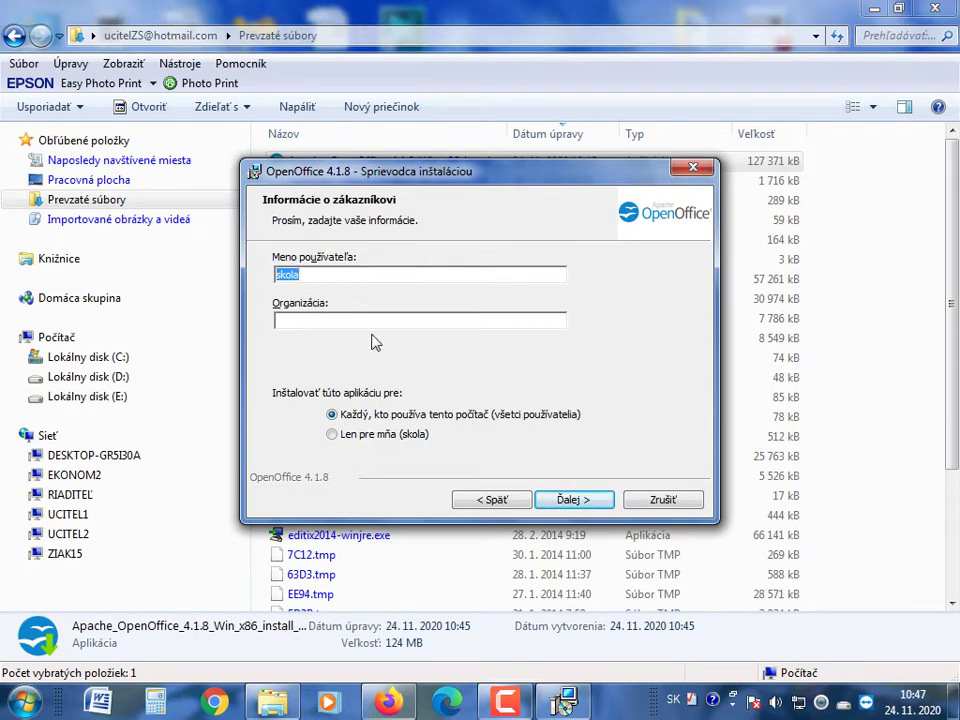
click(570, 500)
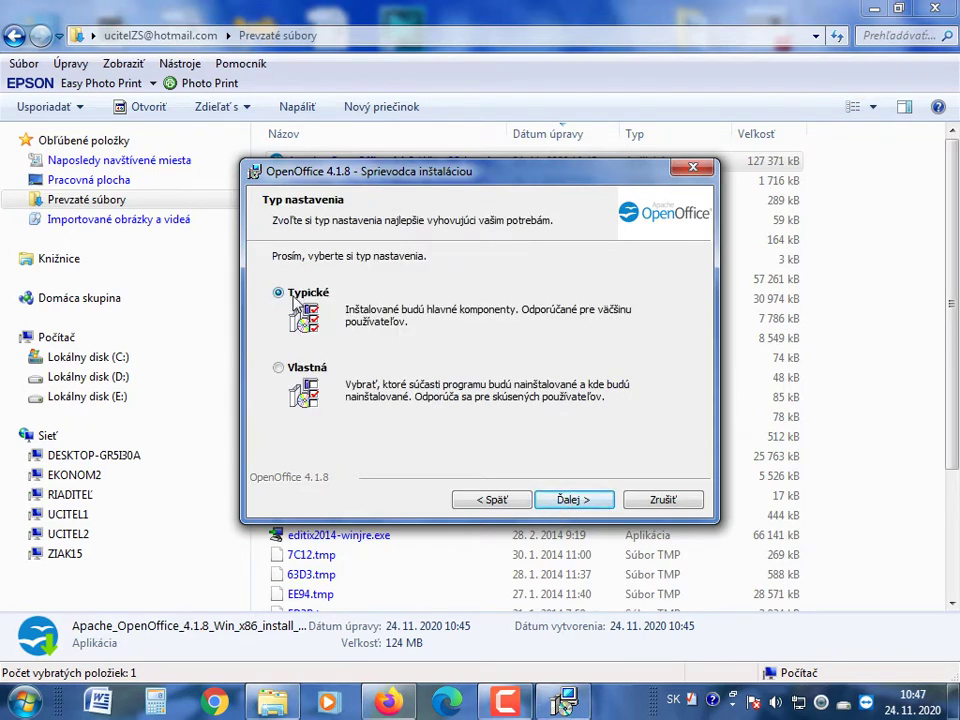
click(568, 500)
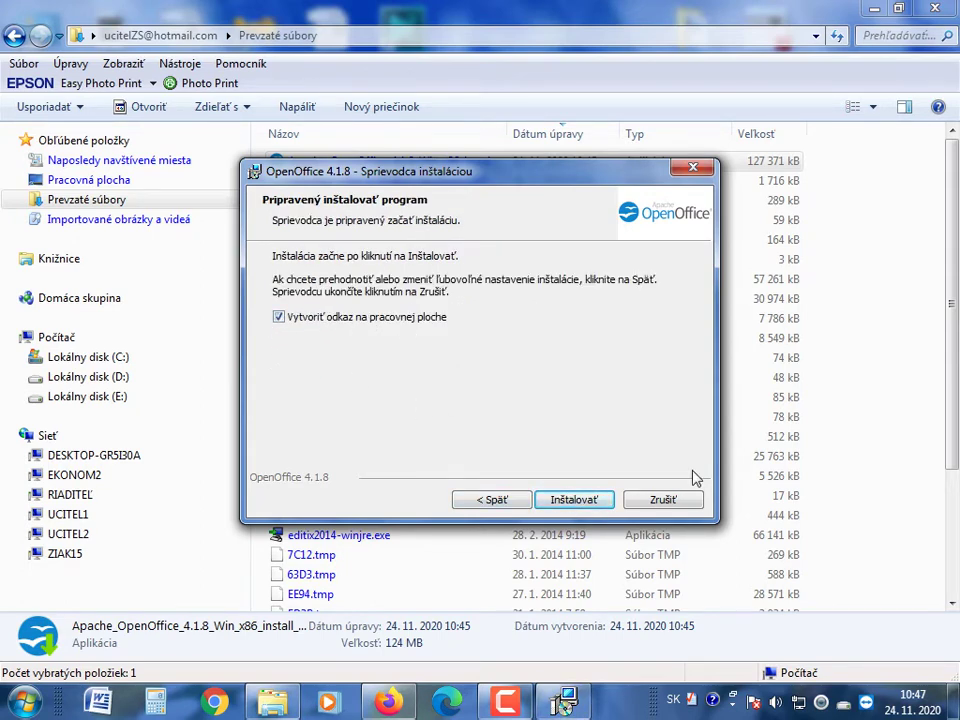
click(580, 502)
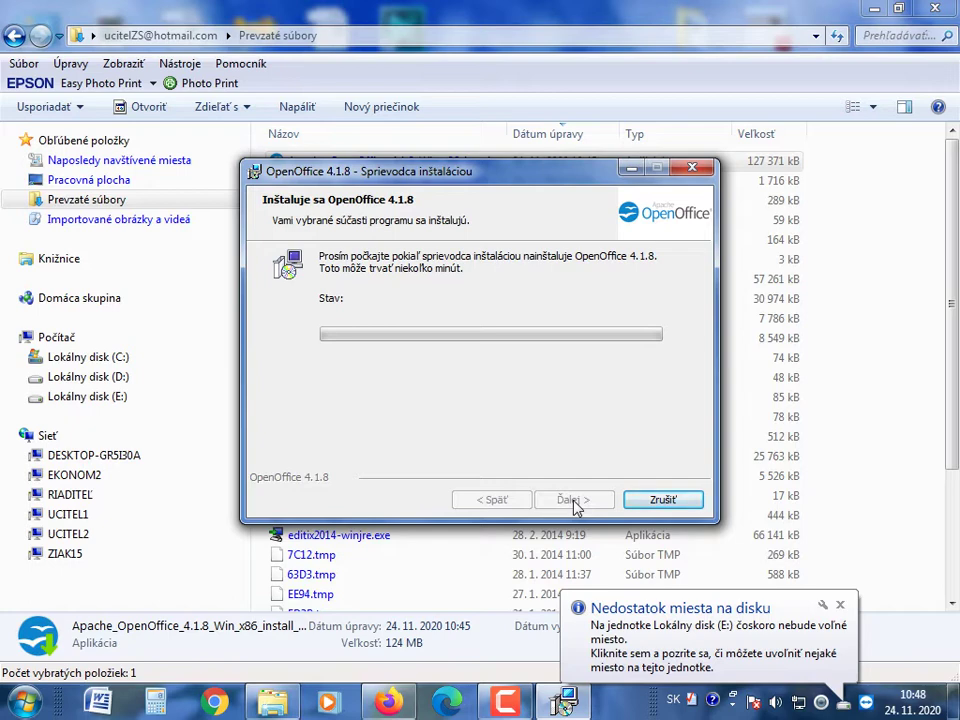
click(841, 607)
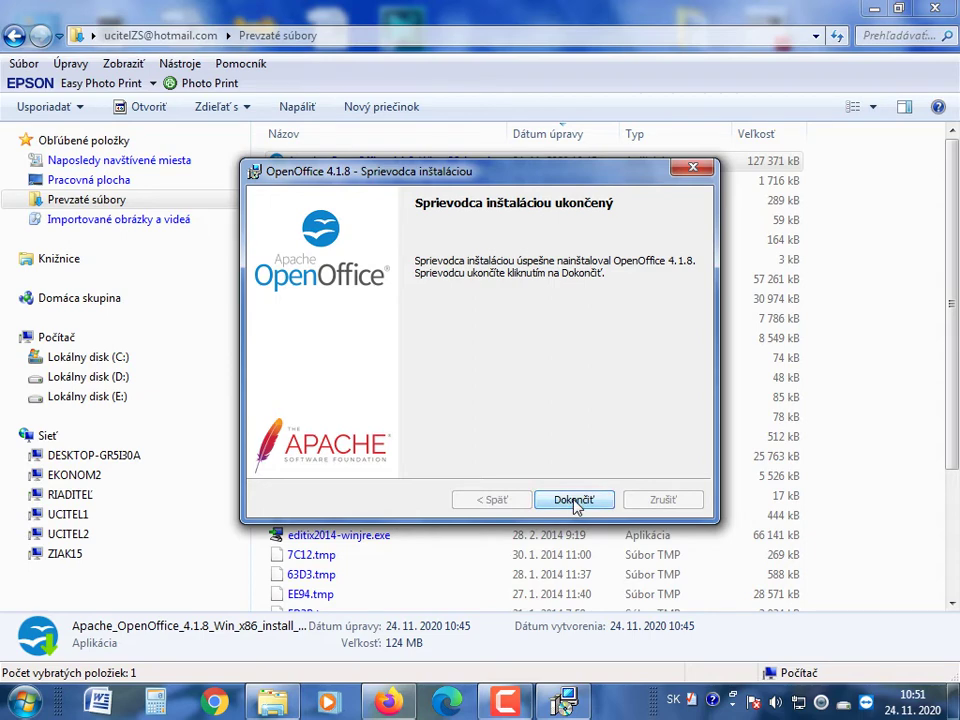
click(575, 500)
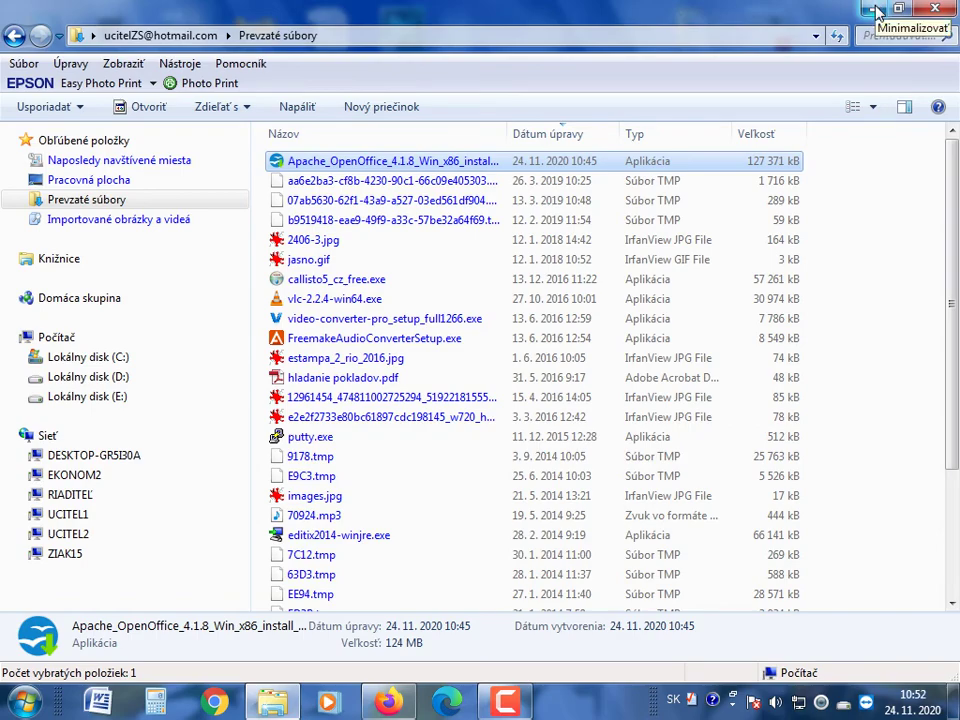
click(876, 12)
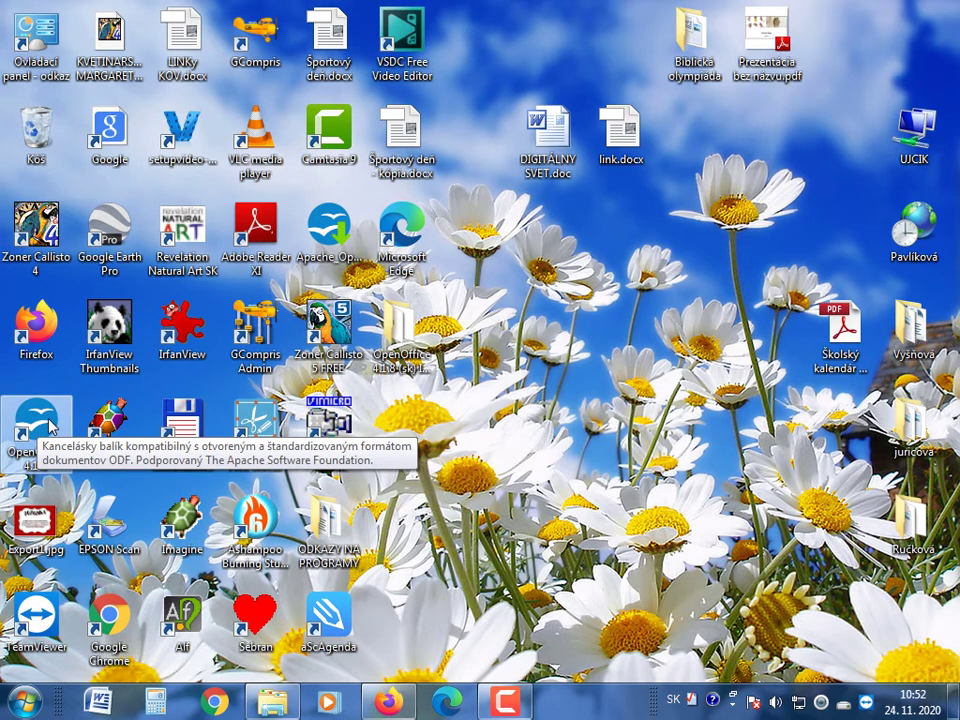
Start OpenOffice 4.1.8 from the desktop, open a new blank spreadsheet (Zošit) and close it.
double_click(24, 427)
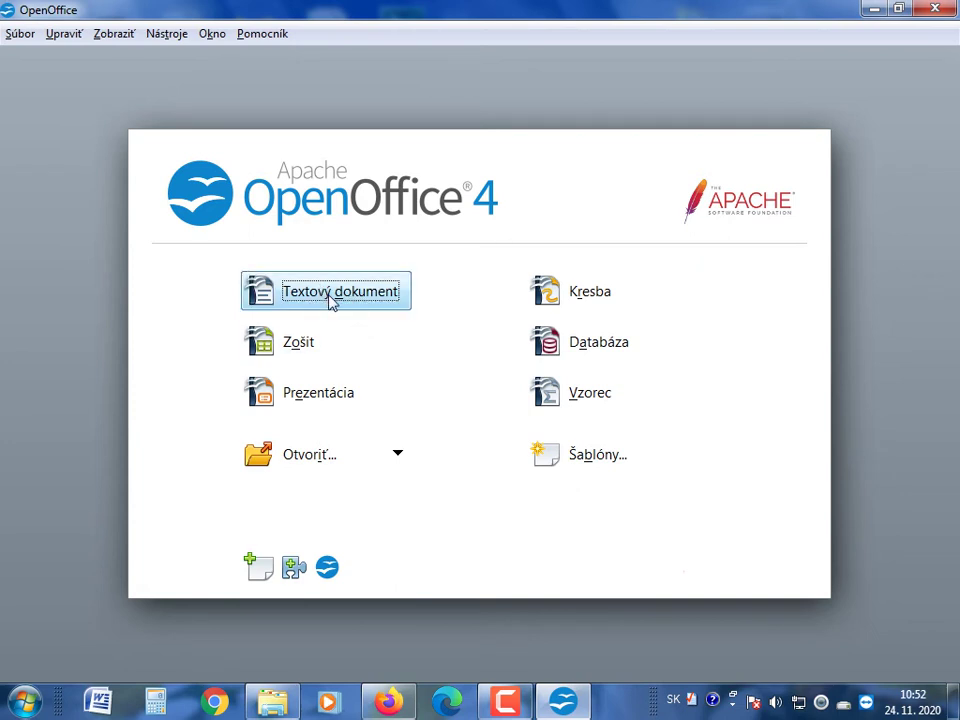
click(328, 346)
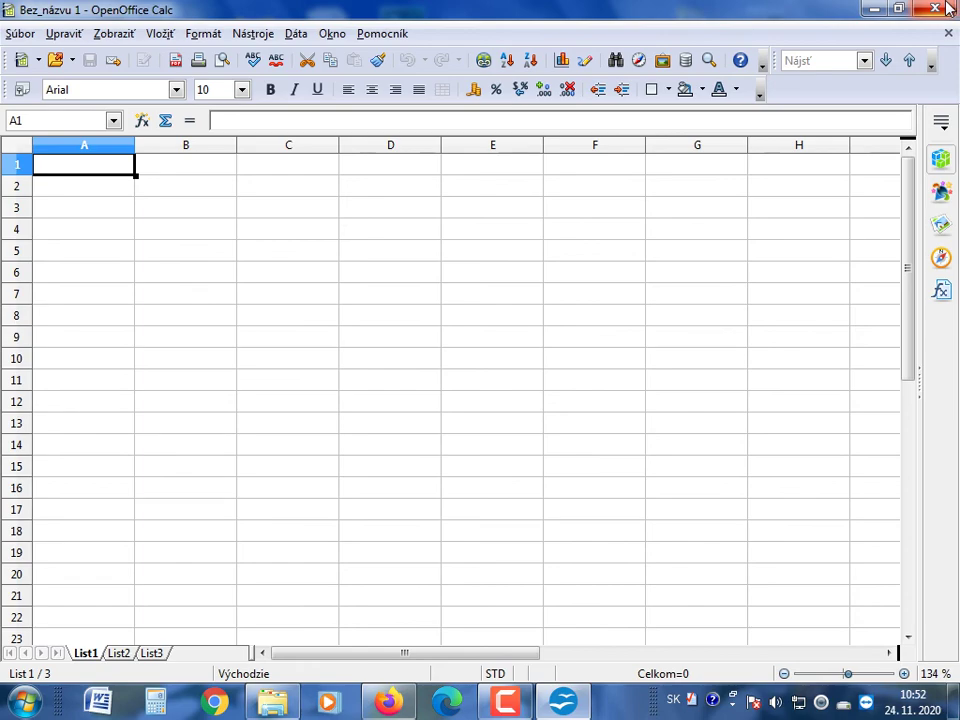
click(949, 8)
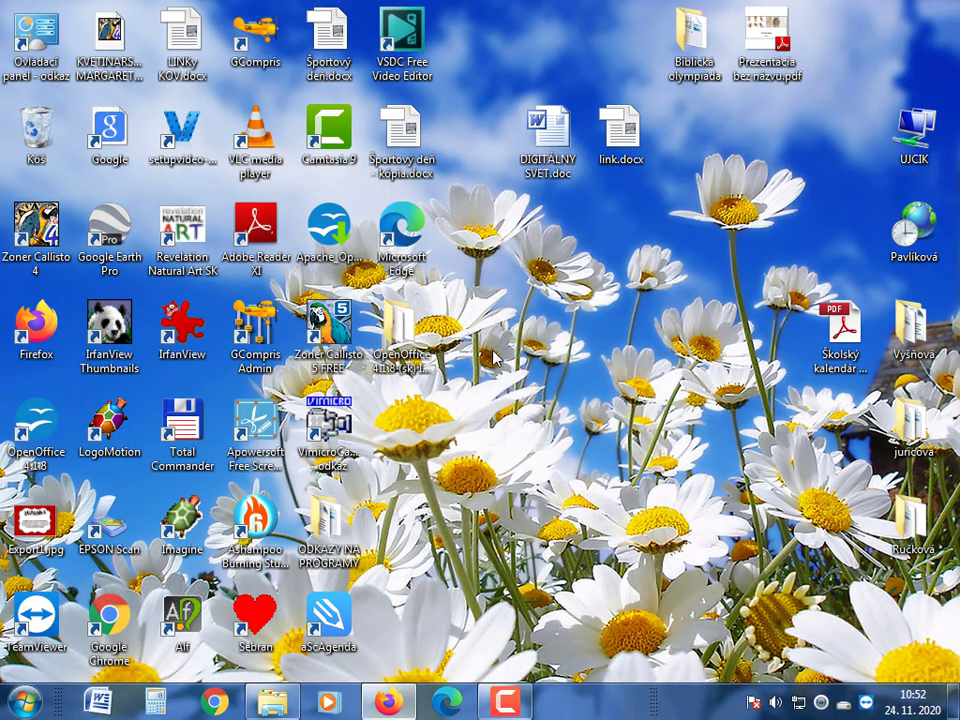
Restart OpenOffice and create an empty presentation with the wizard's default slide design, Obrazovka output medium and default transitions.
click(38, 430)
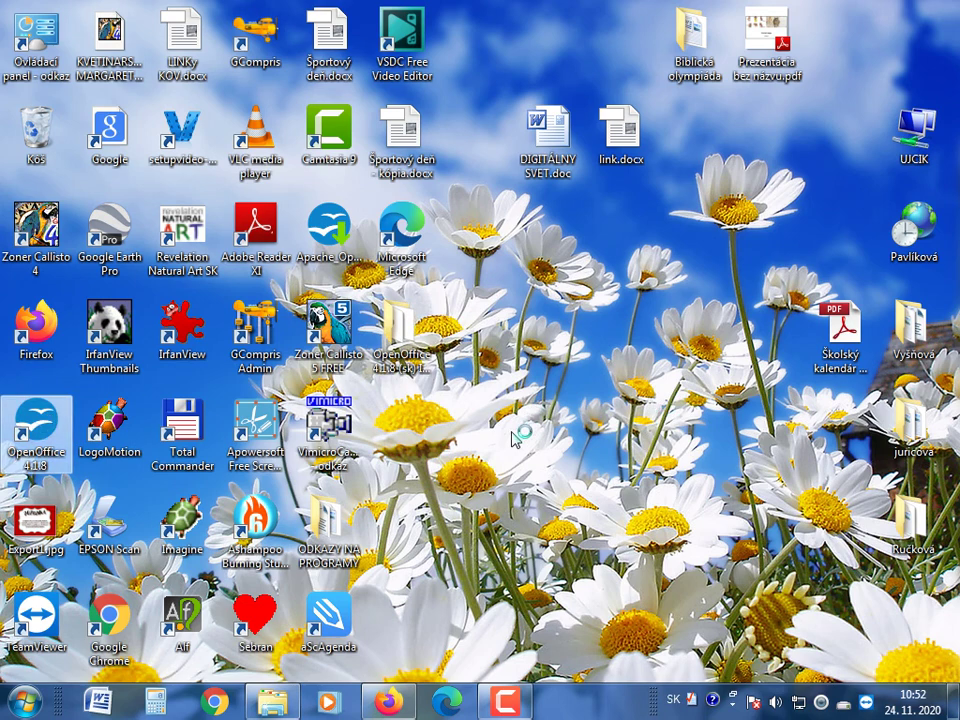
key(Return)
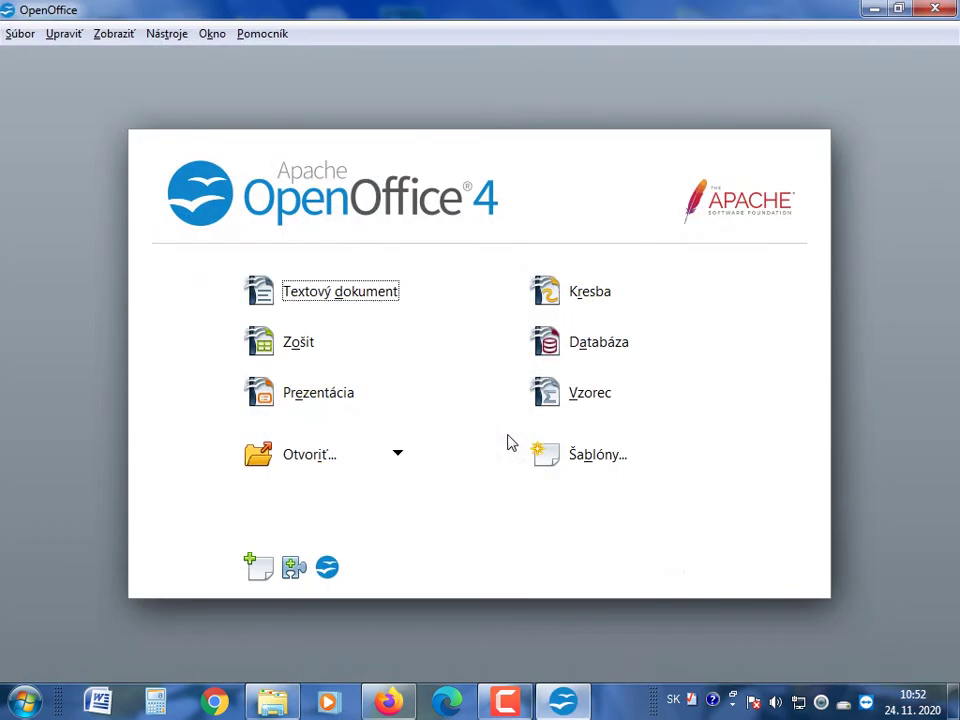
click(331, 398)
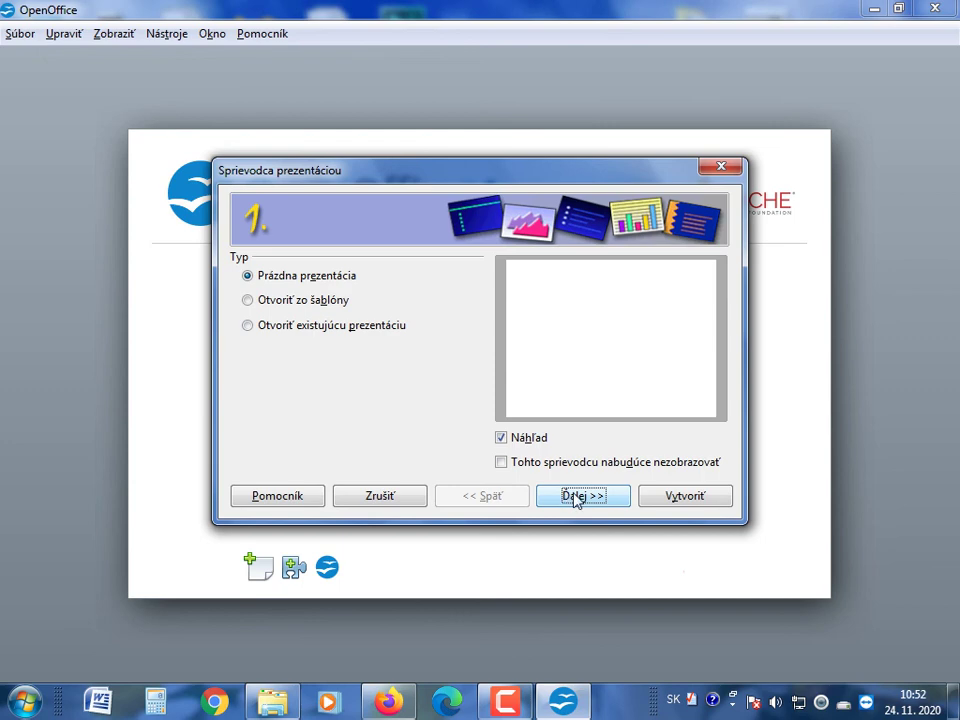
click(578, 500)
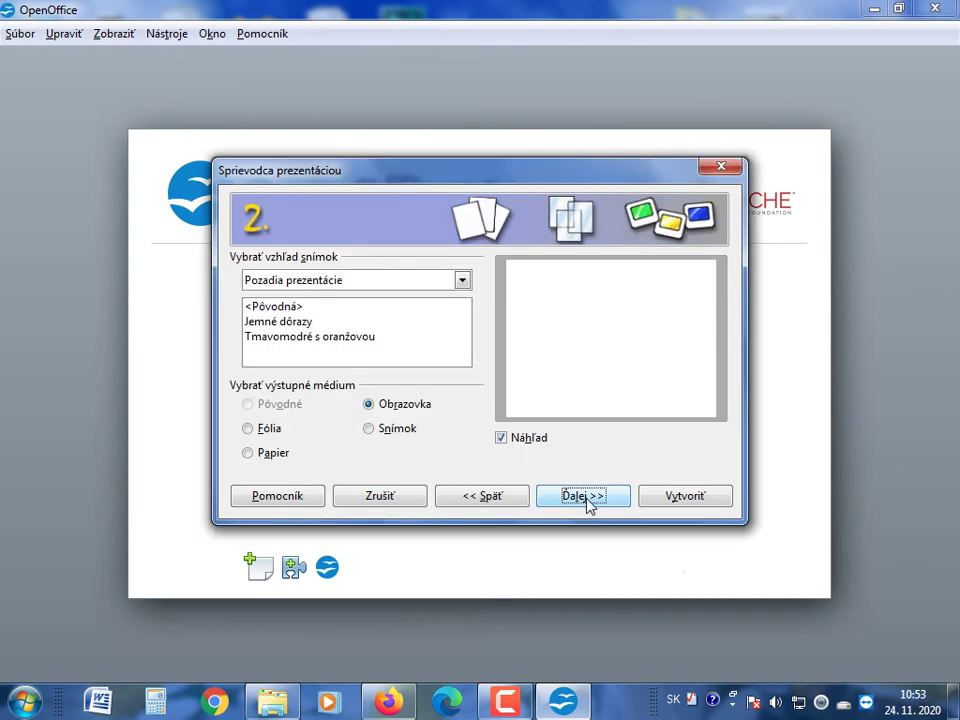
click(586, 505)
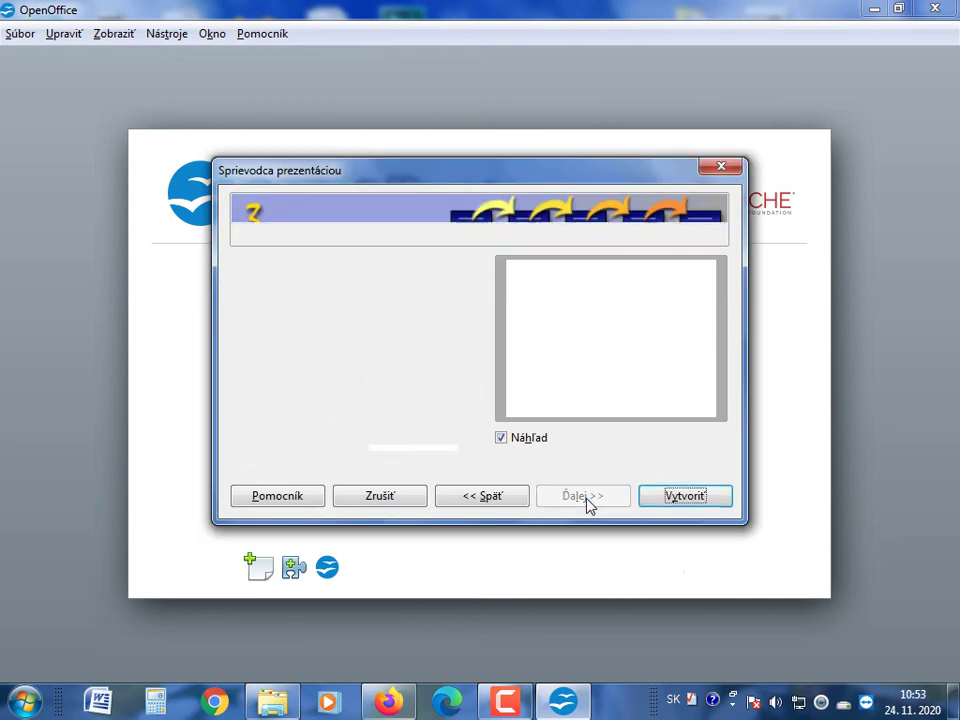
click(688, 498)
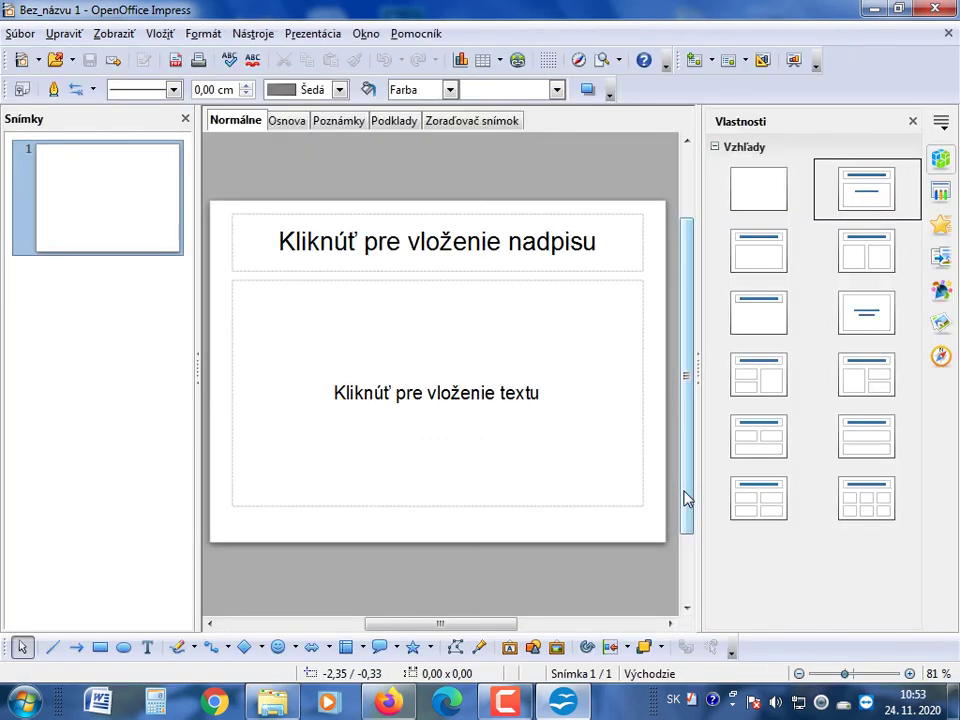